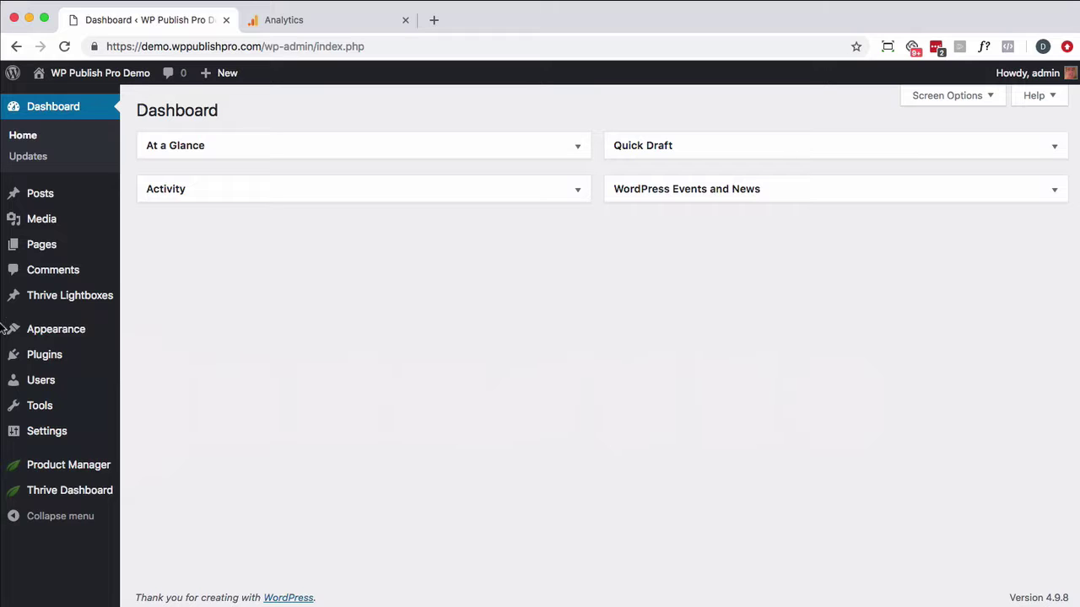
Step: Open the installed themes list and view the live site's front page in a separate browser tab
click(44, 332)
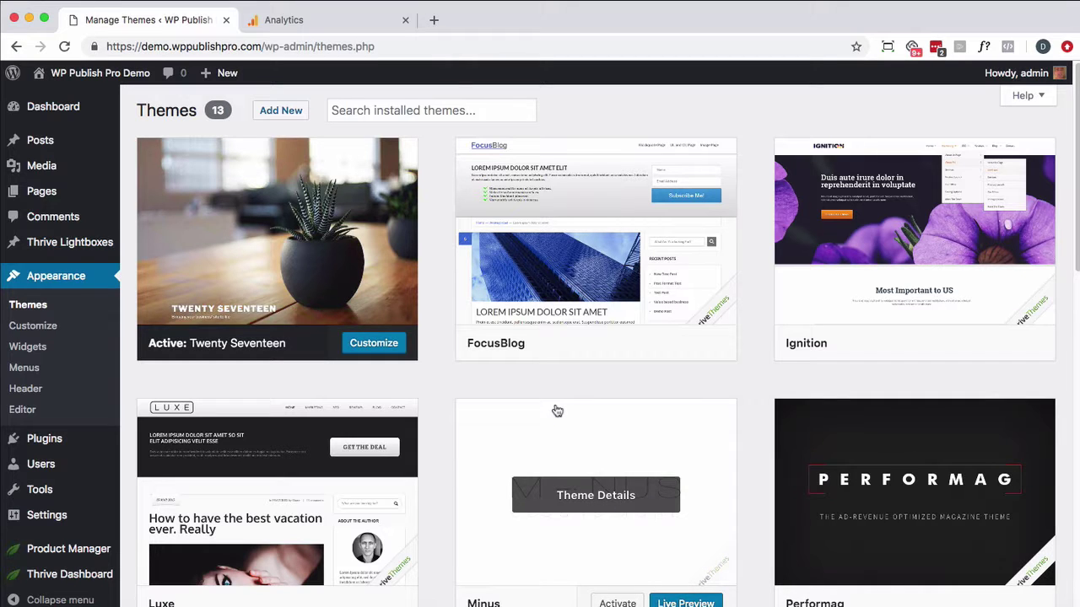
right_click(76, 80)
click(85, 79)
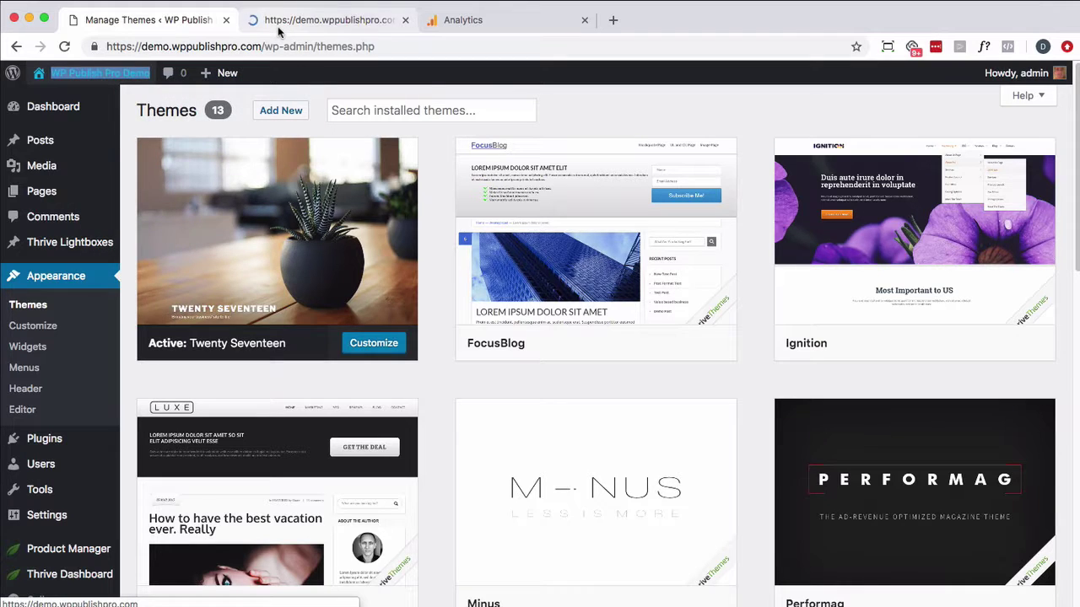
click(278, 27)
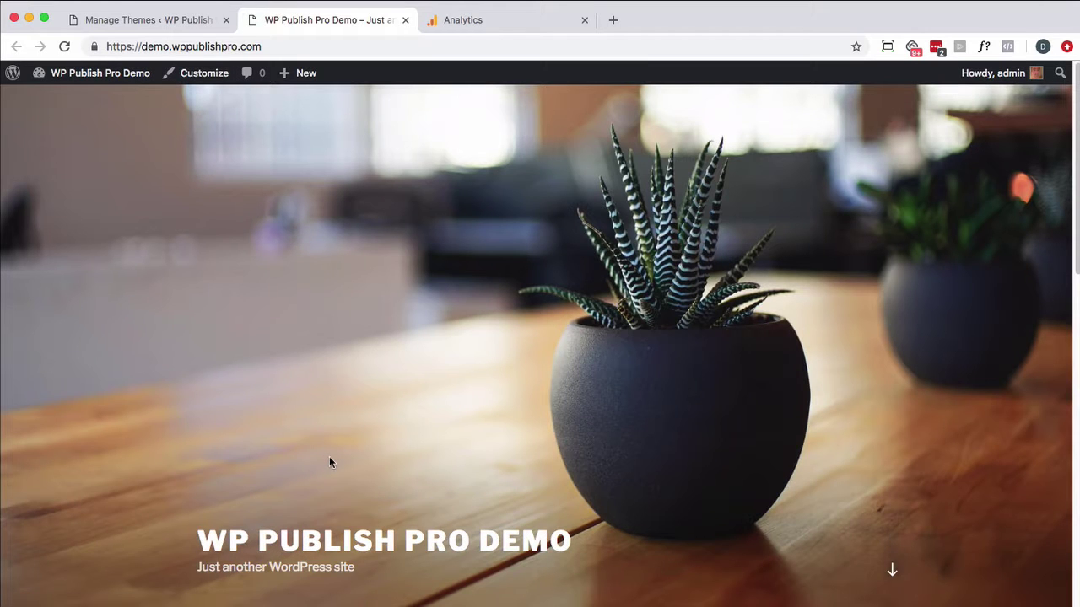
scroll(329, 462, down, 10)
scroll(329, 462, up, 9)
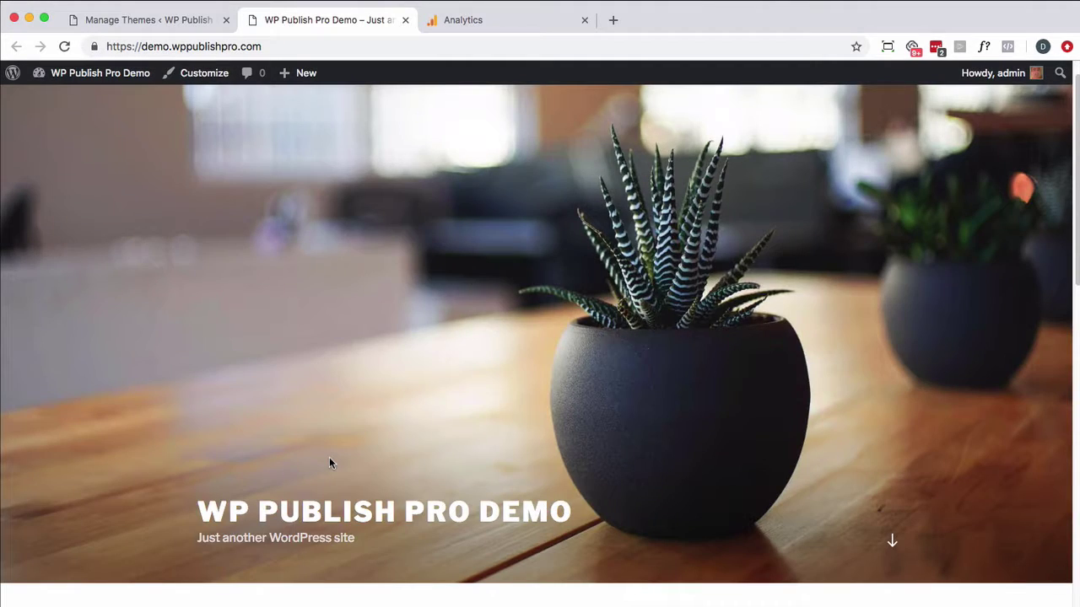
Step: Activate the Rise theme and reload the live site's front page to view it
click(173, 22)
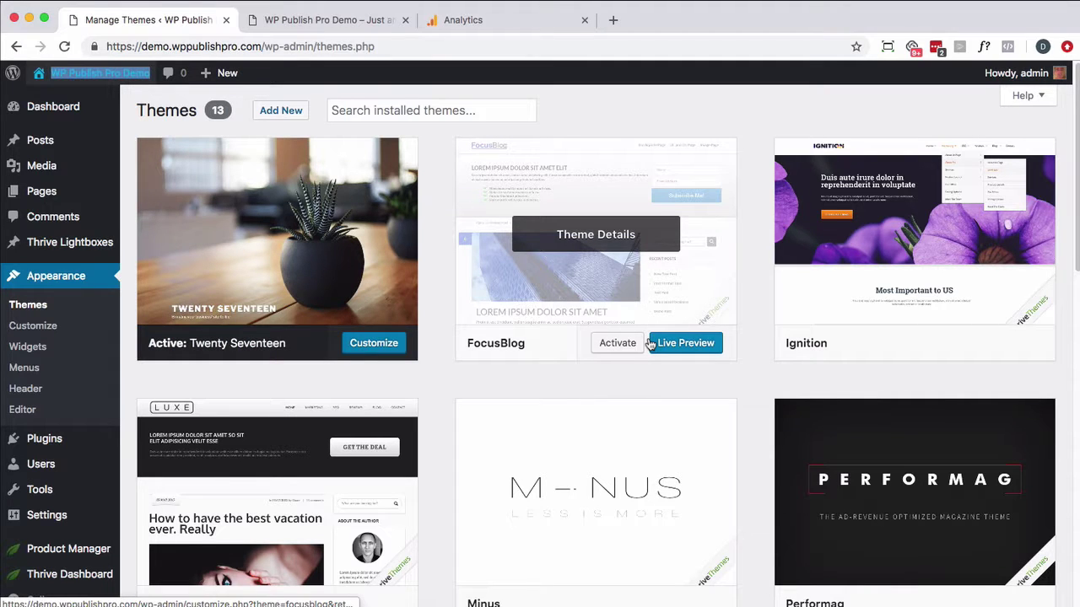
scroll(649, 344, down, 5)
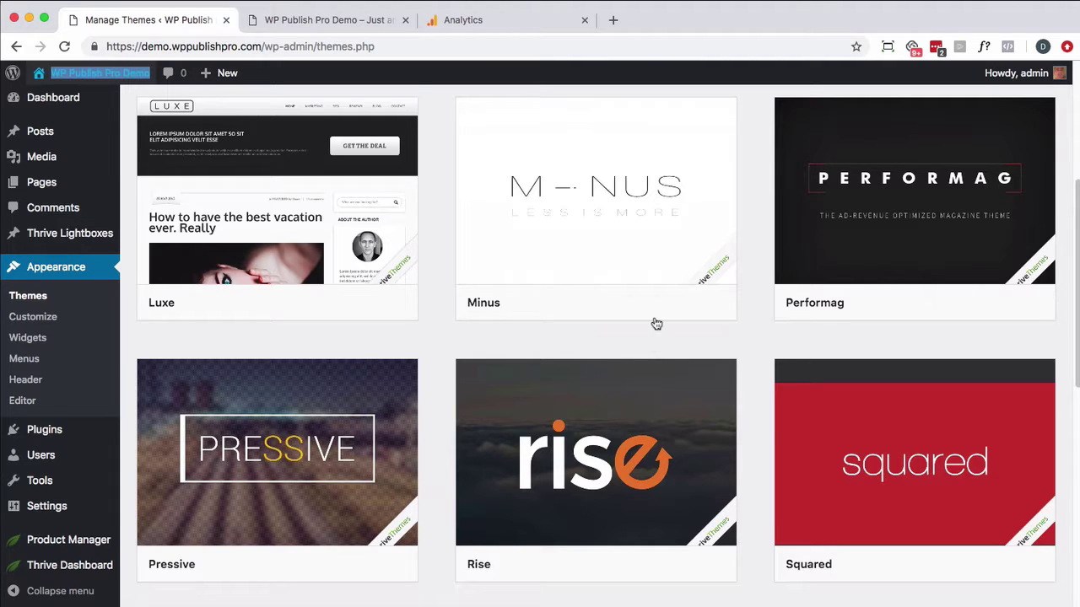
scroll(655, 320, down, 1)
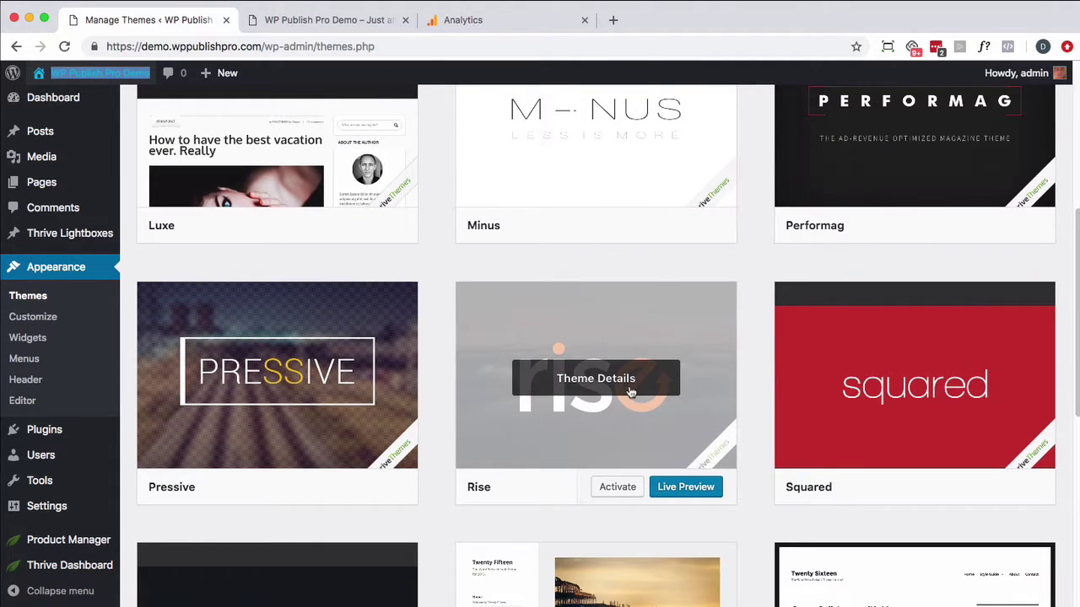
click(624, 491)
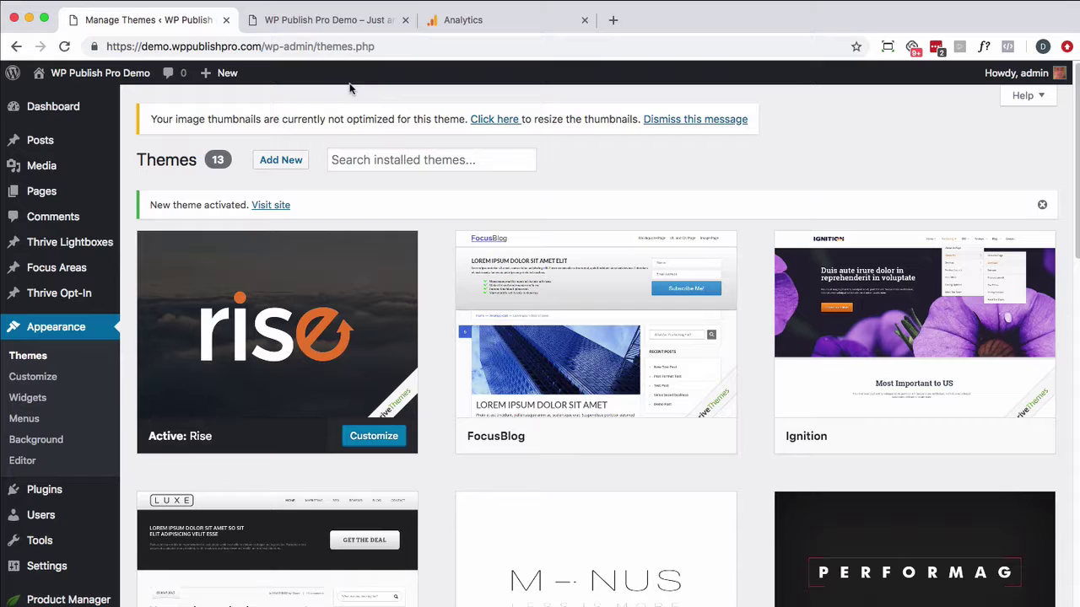
click(343, 24)
key(super+r)
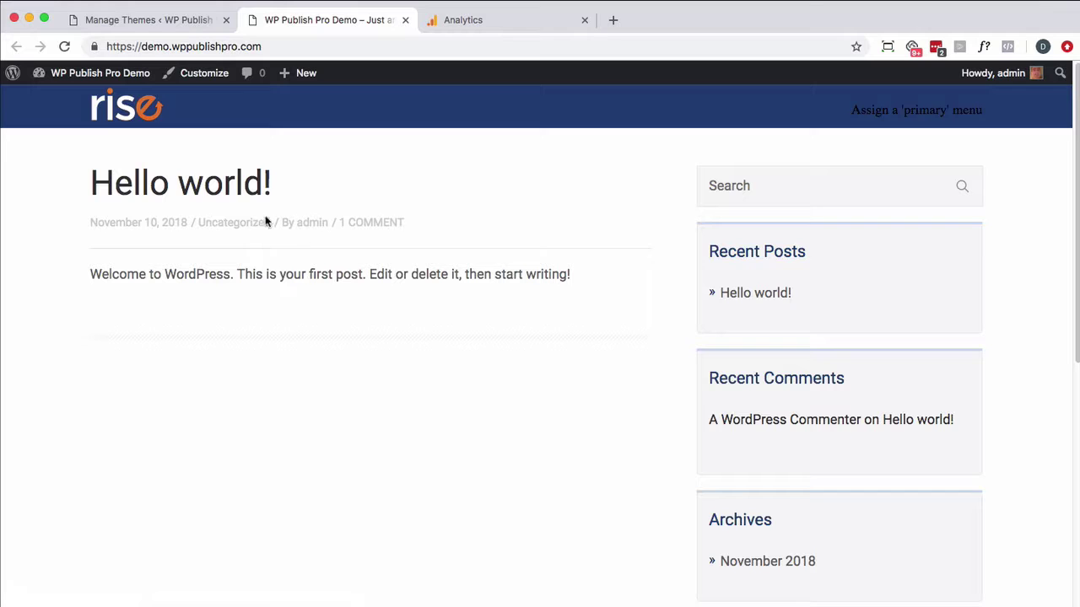
Step: Open the Rise theme's options from the Thrive Dashboard's installed products
click(168, 23)
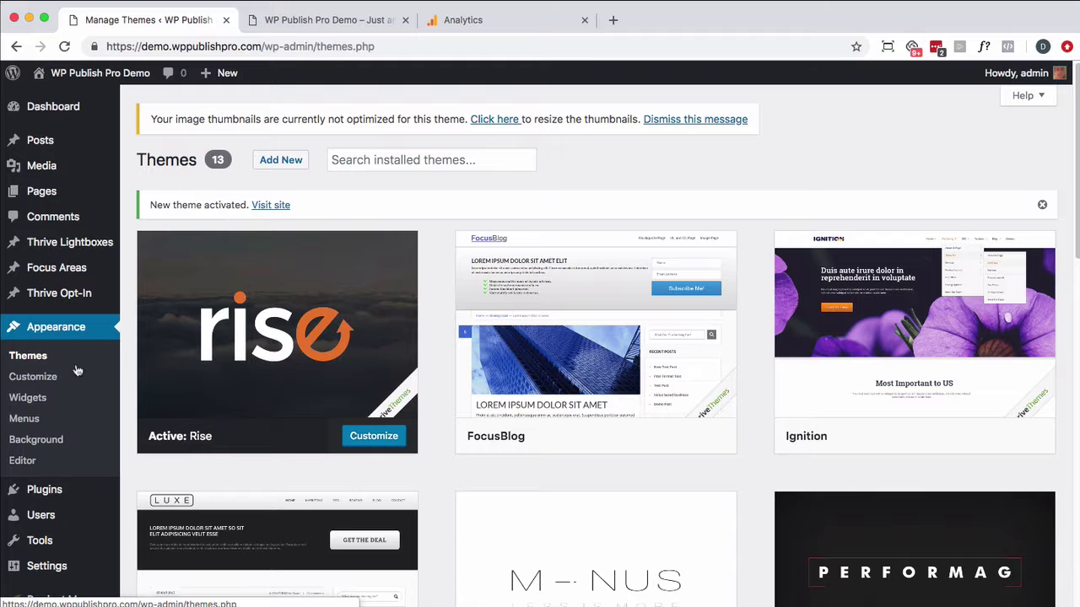
scroll(76, 372, down, 5)
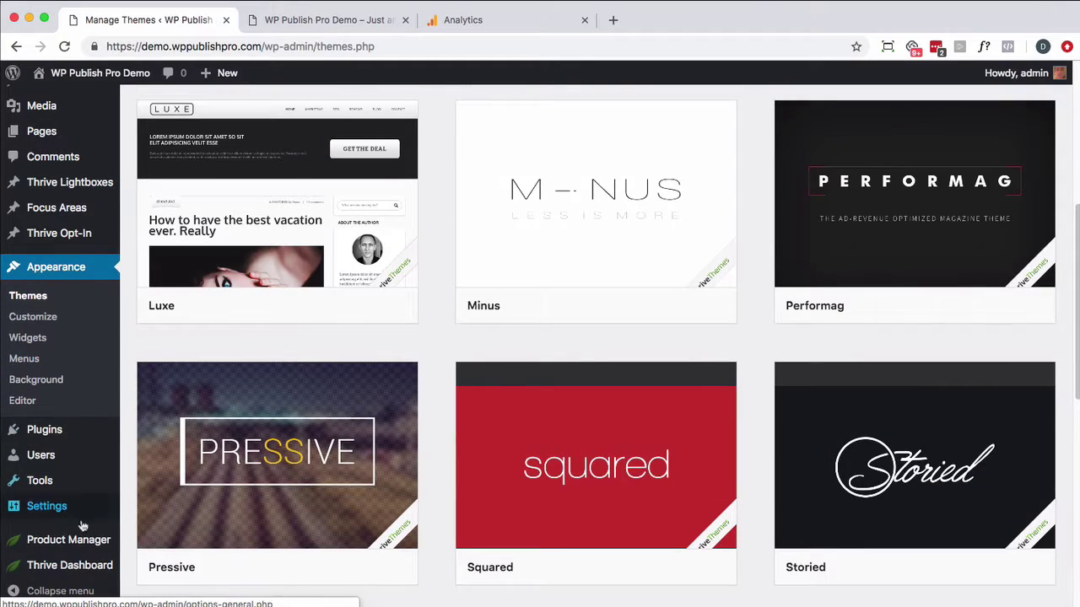
mouse_move(88, 568)
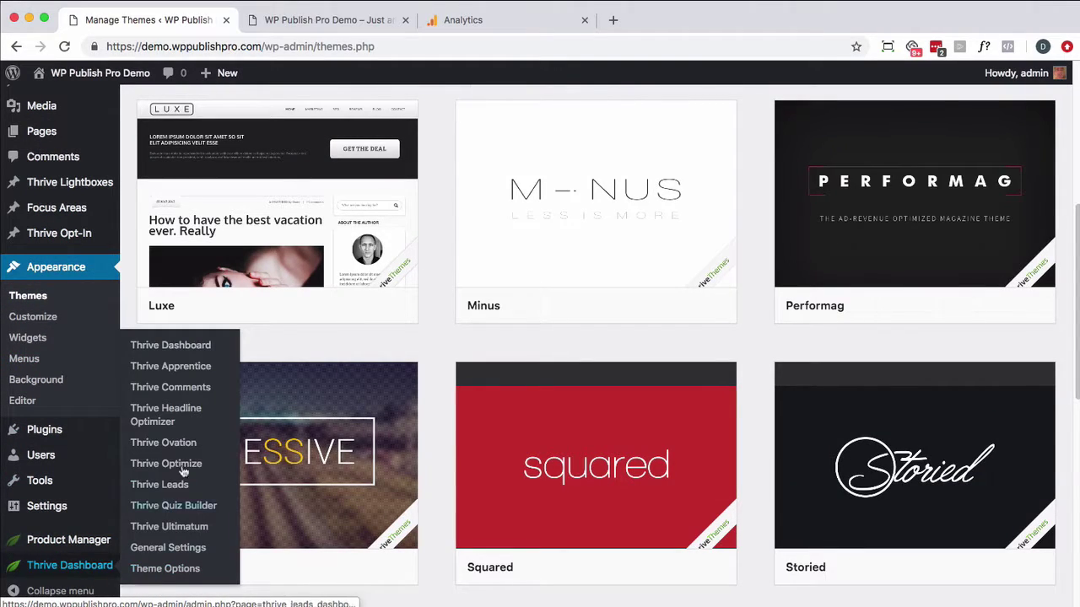
click(191, 348)
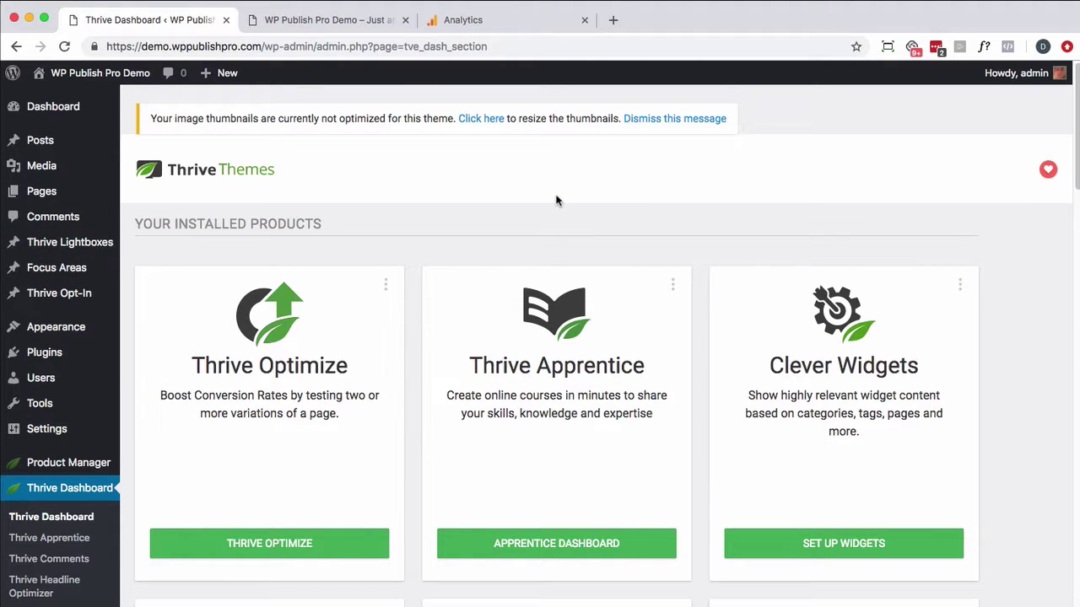
scroll(559, 198, down, 5)
scroll(556, 197, down, 6)
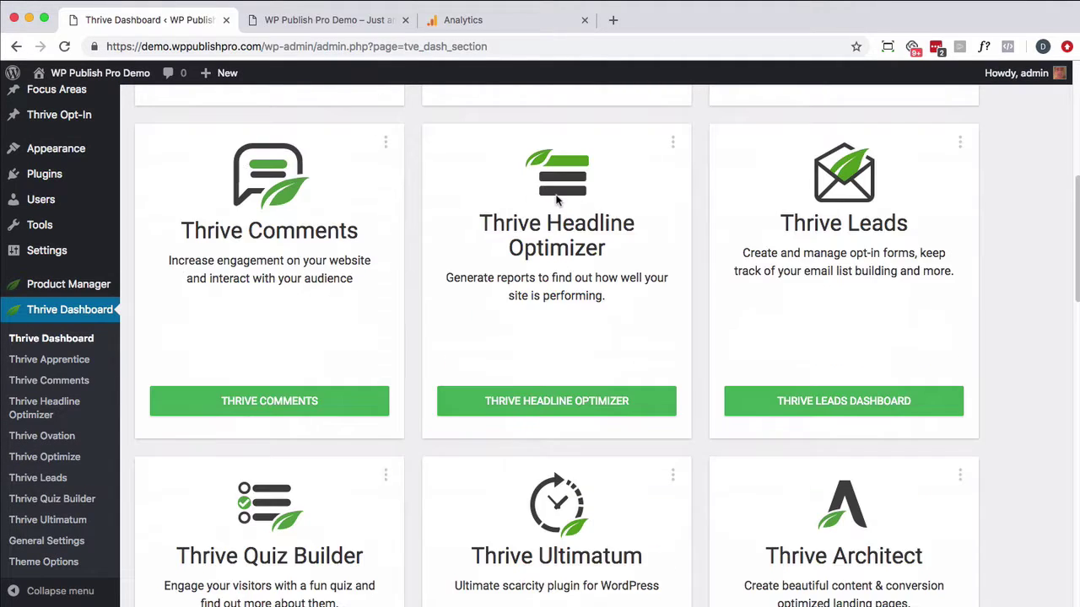
scroll(556, 199, down, 5)
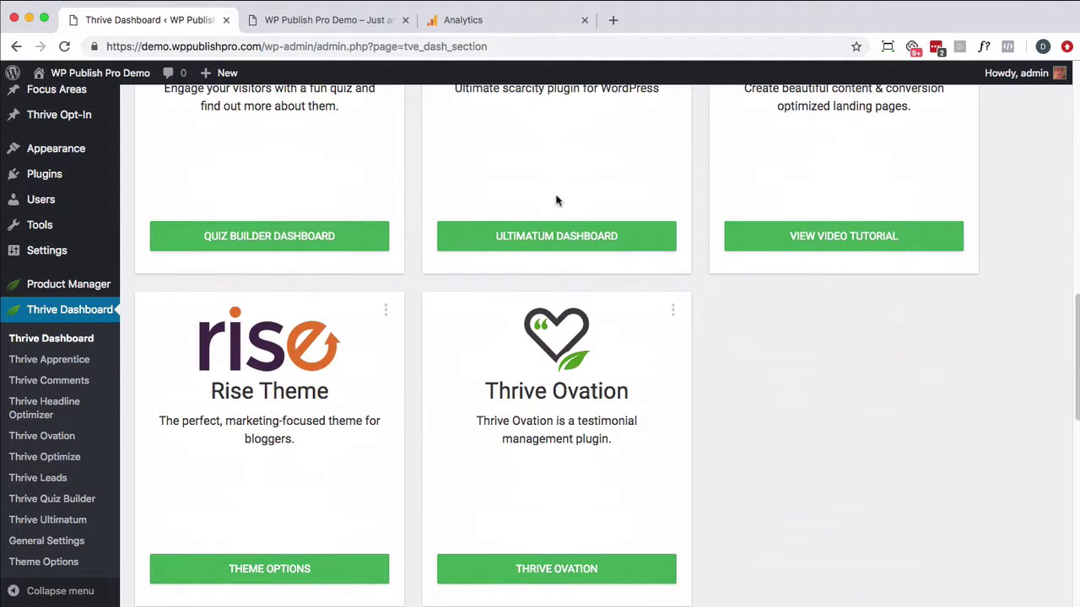
click(293, 577)
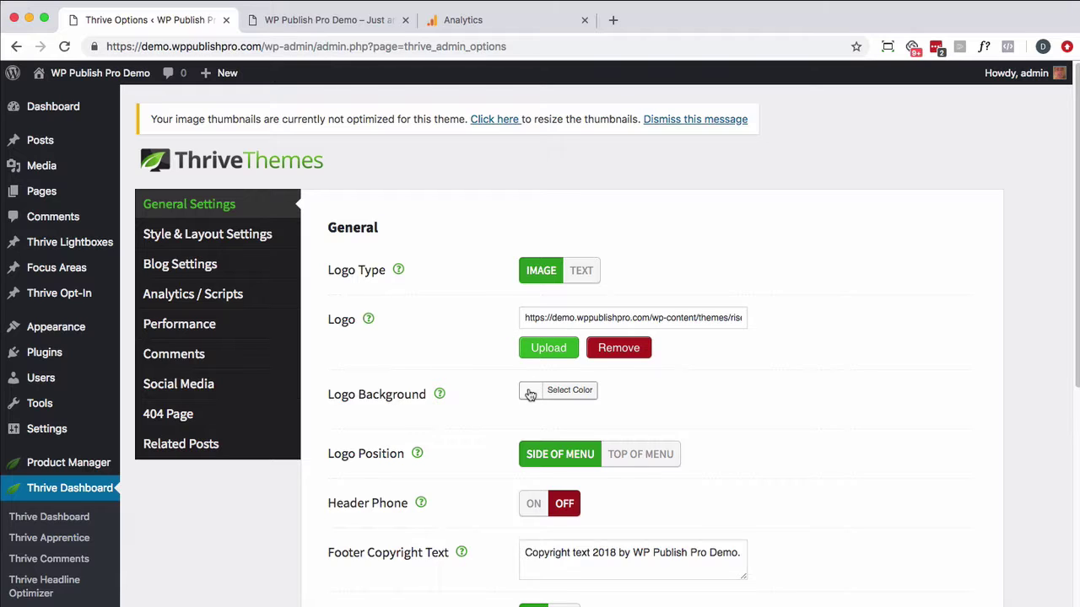
Step: Try out the Header Phone option in the general theme settings by turning it on and back off
scroll(540, 417, down, 2)
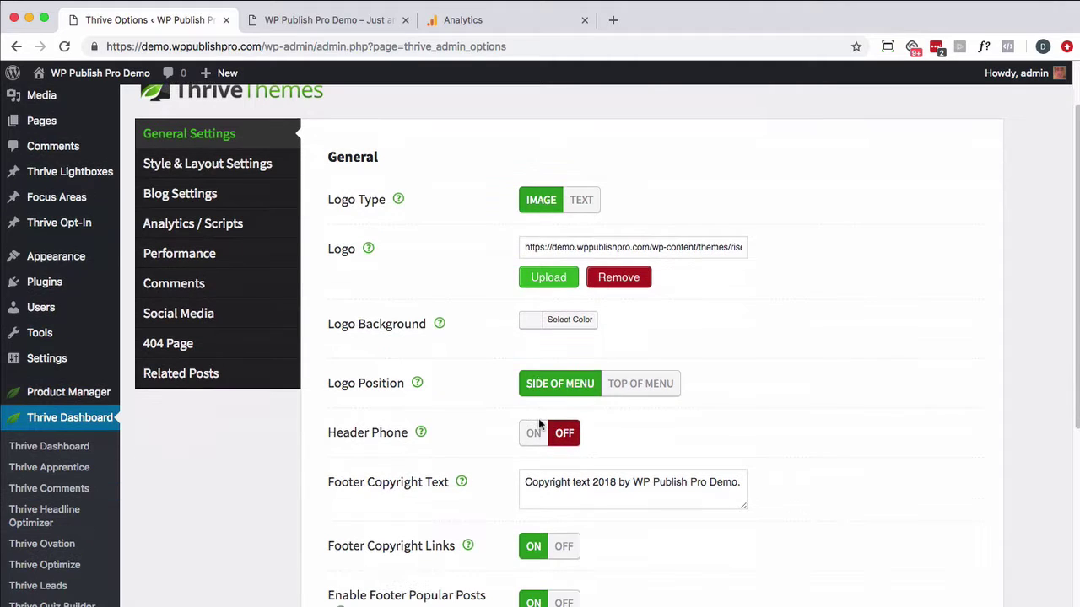
click(532, 436)
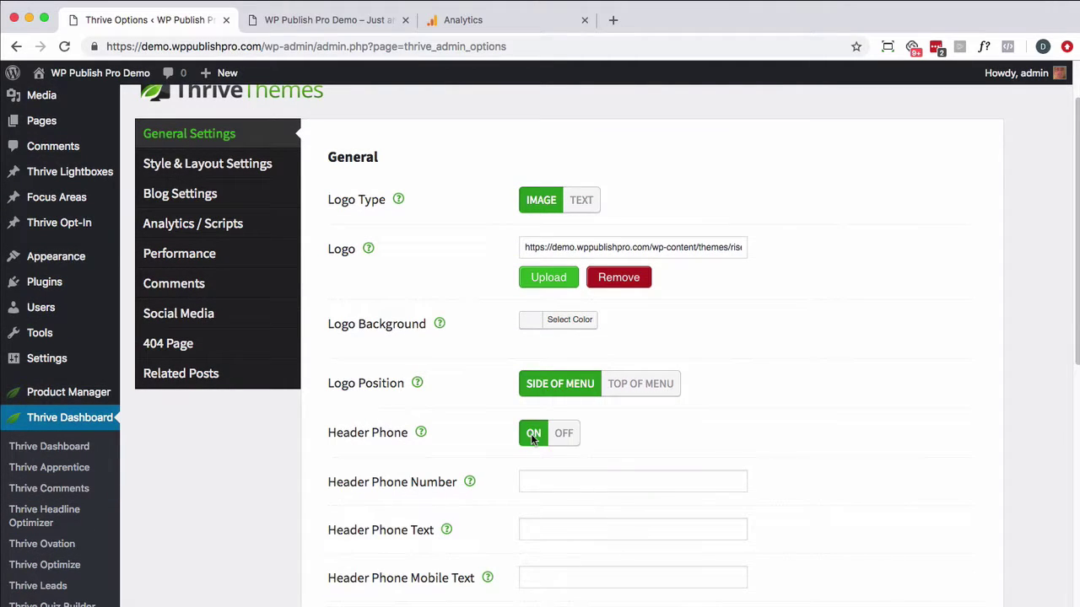
click(561, 434)
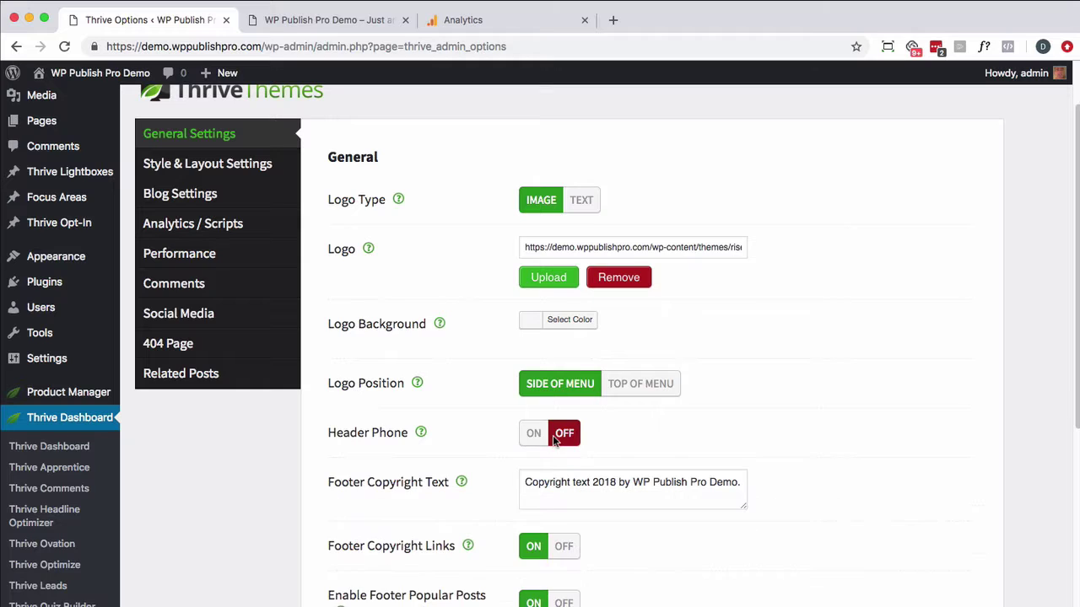
Step: Review the footer copyright text, footer options and global settings in the general theme settings
scroll(553, 435, down, 1)
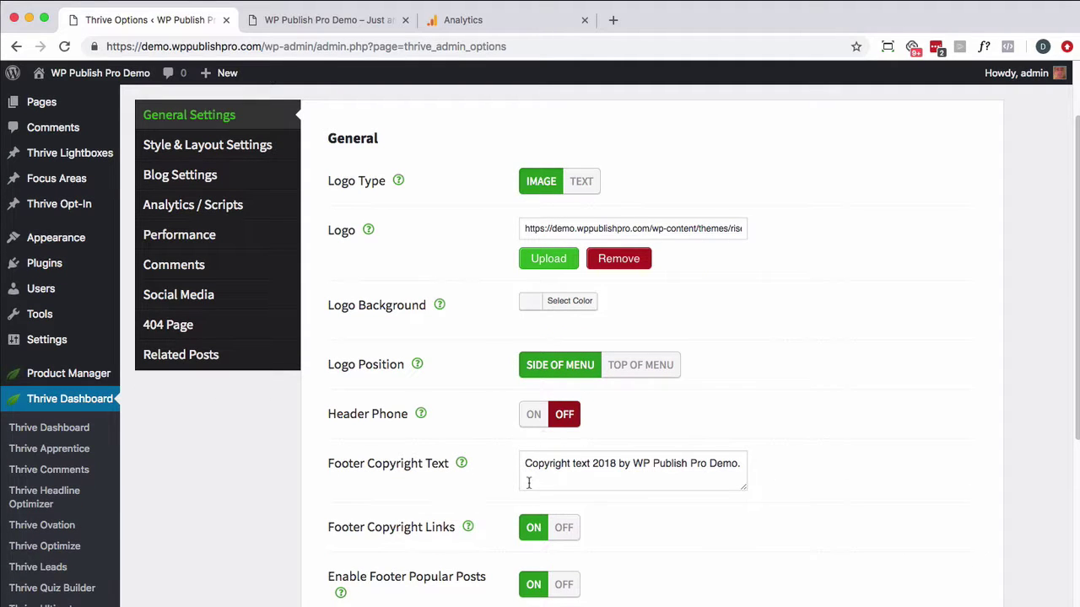
double_click(595, 463)
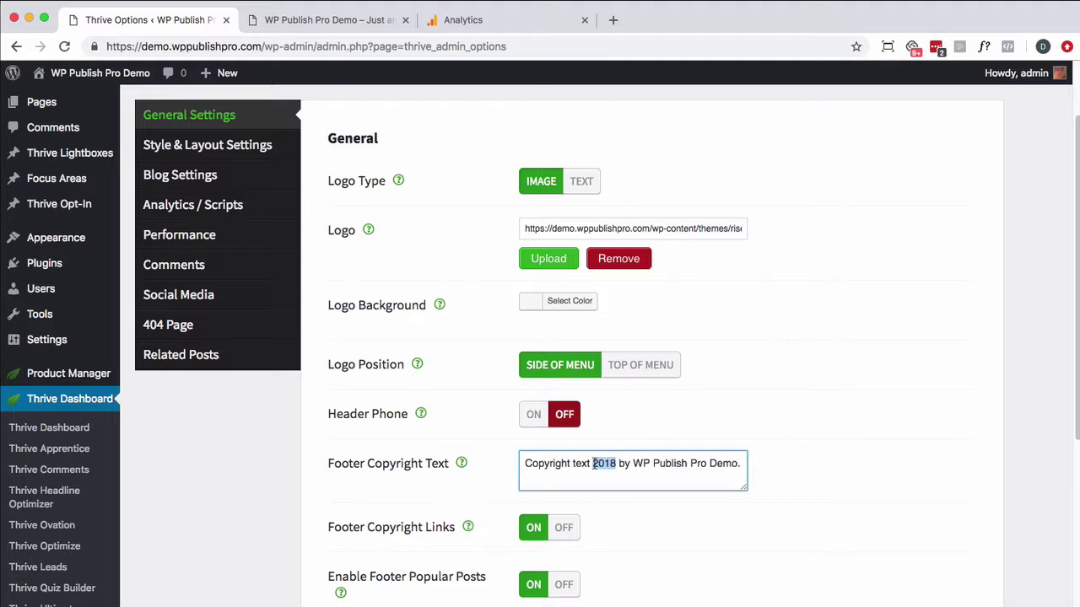
scroll(451, 438, down, 4)
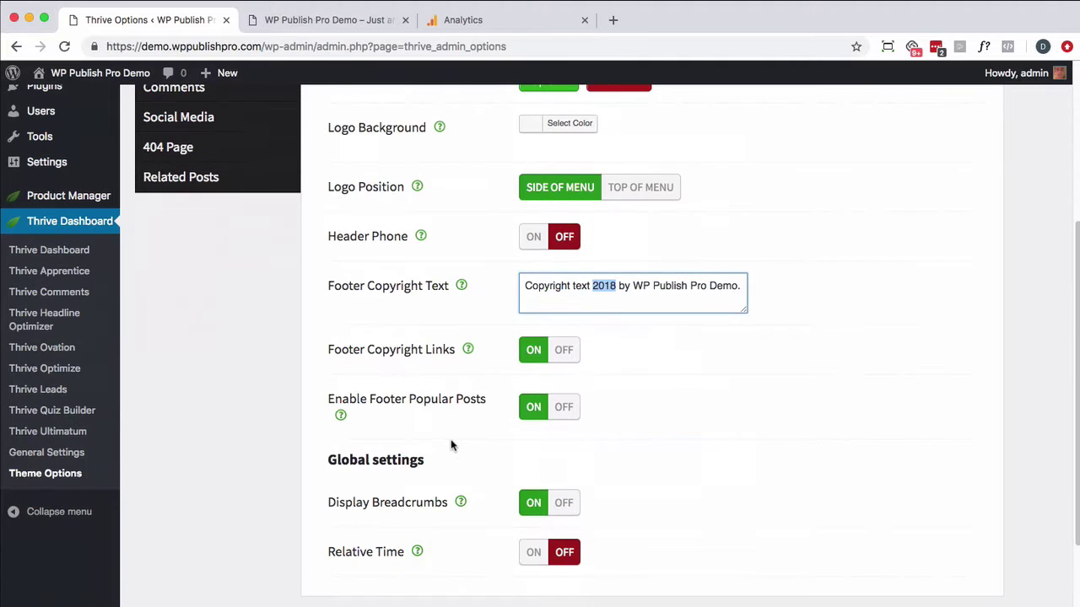
scroll(438, 432, up, 6)
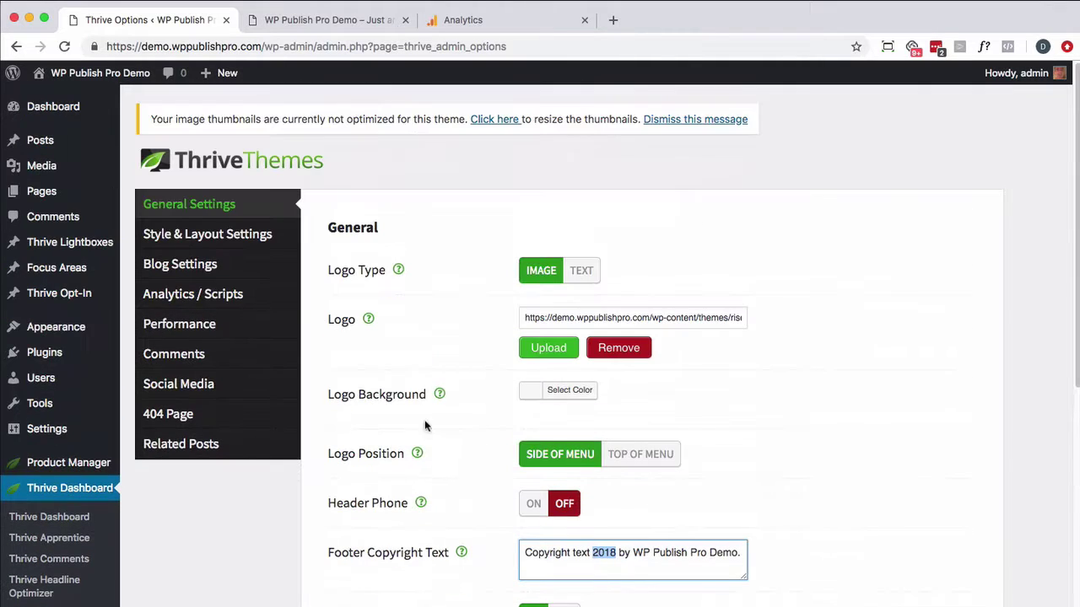
Step: Examine the theme's style and layout, blog, performance, comments, social media, 404 page and related posts settings
click(234, 243)
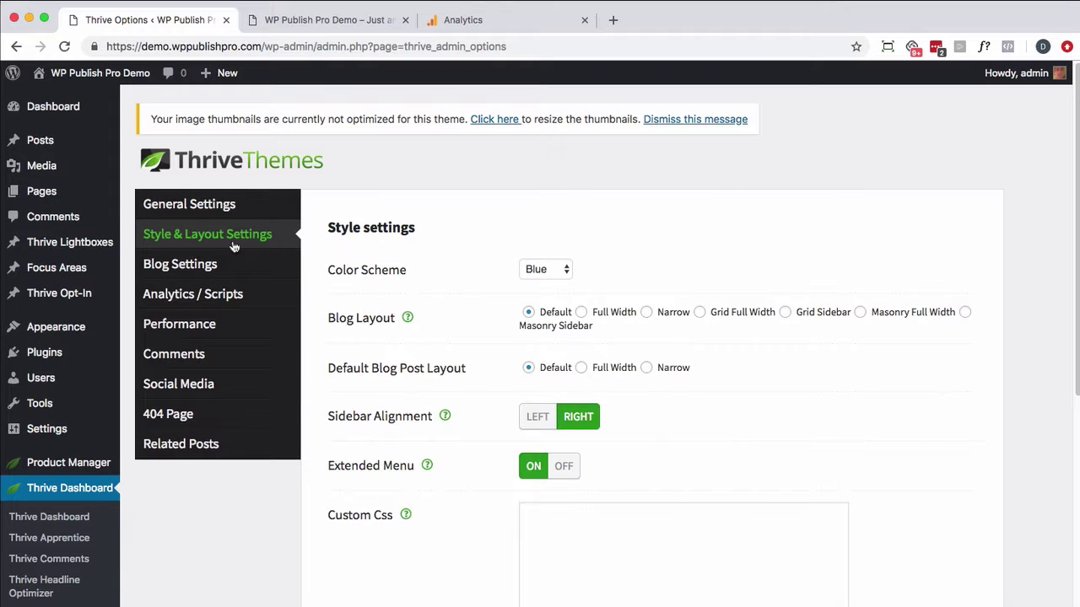
click(211, 265)
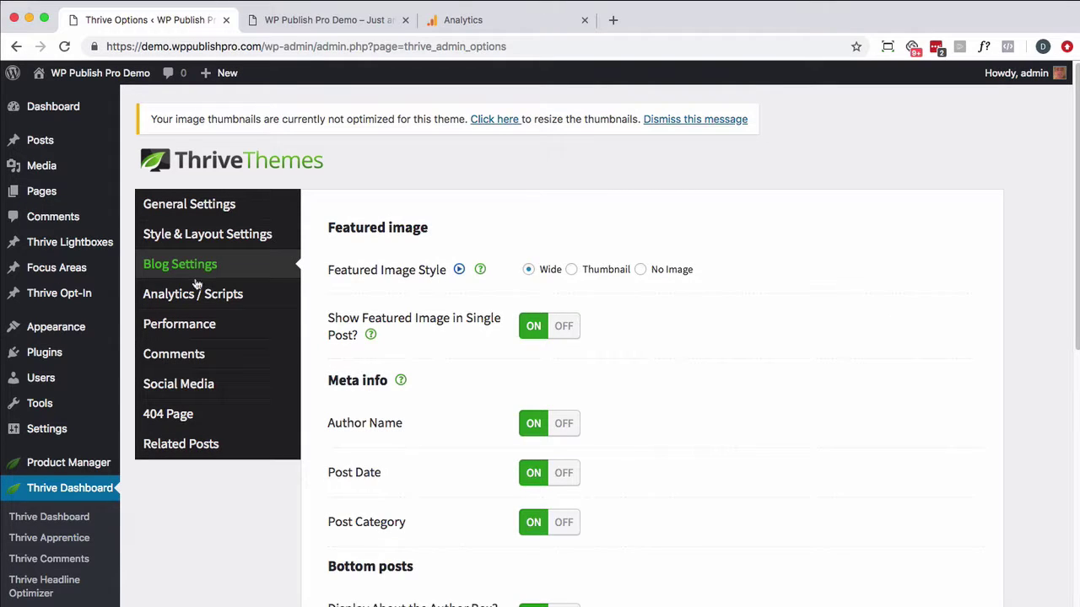
click(175, 328)
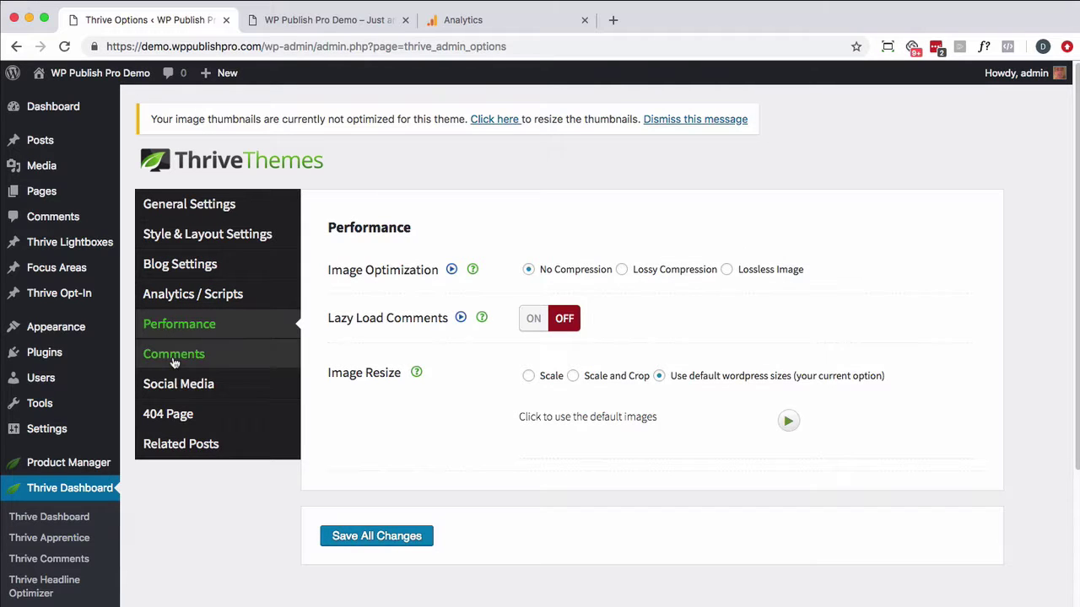
click(174, 358)
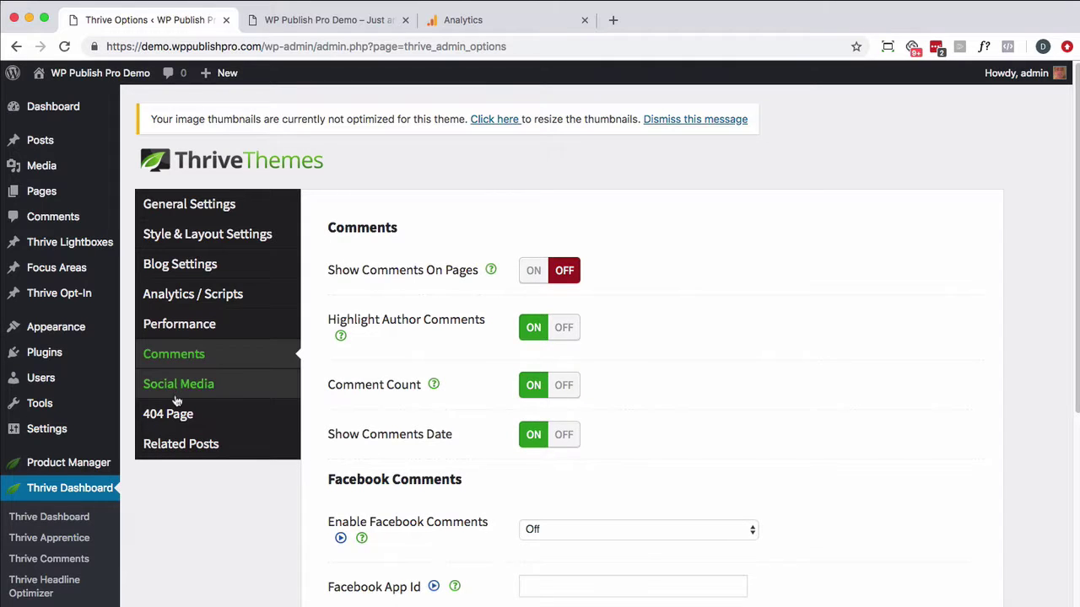
click(179, 393)
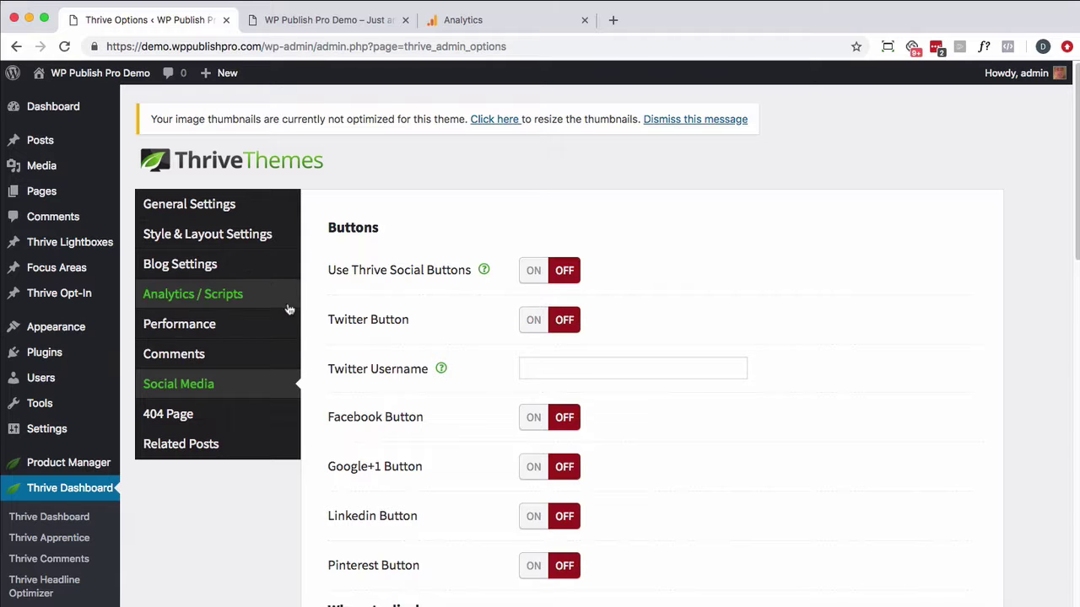
scroll(323, 312, down, 1)
scroll(323, 312, down, 5)
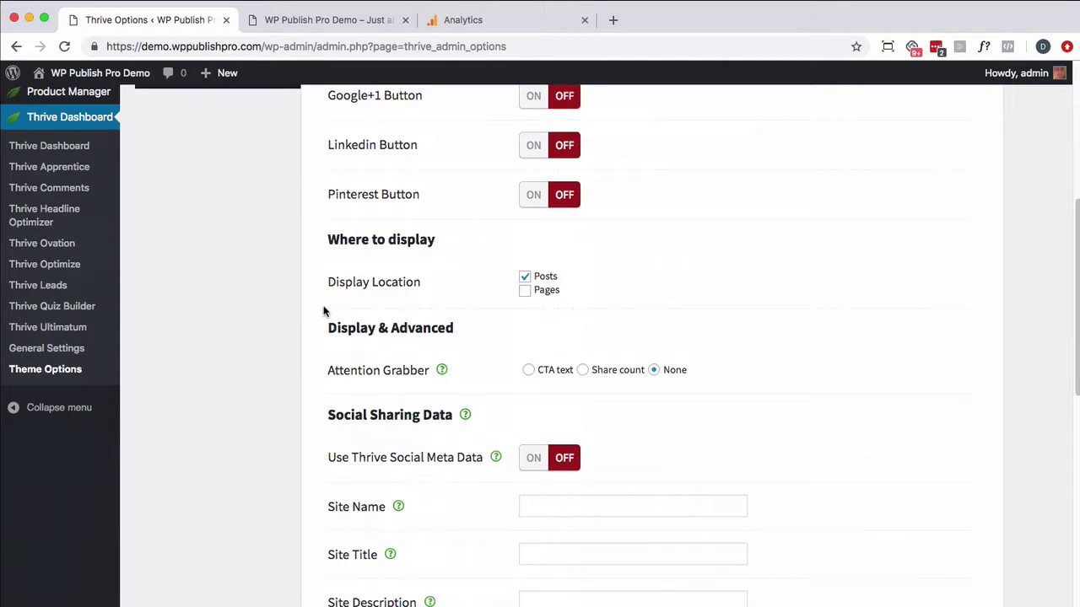
scroll(323, 312, up, 5)
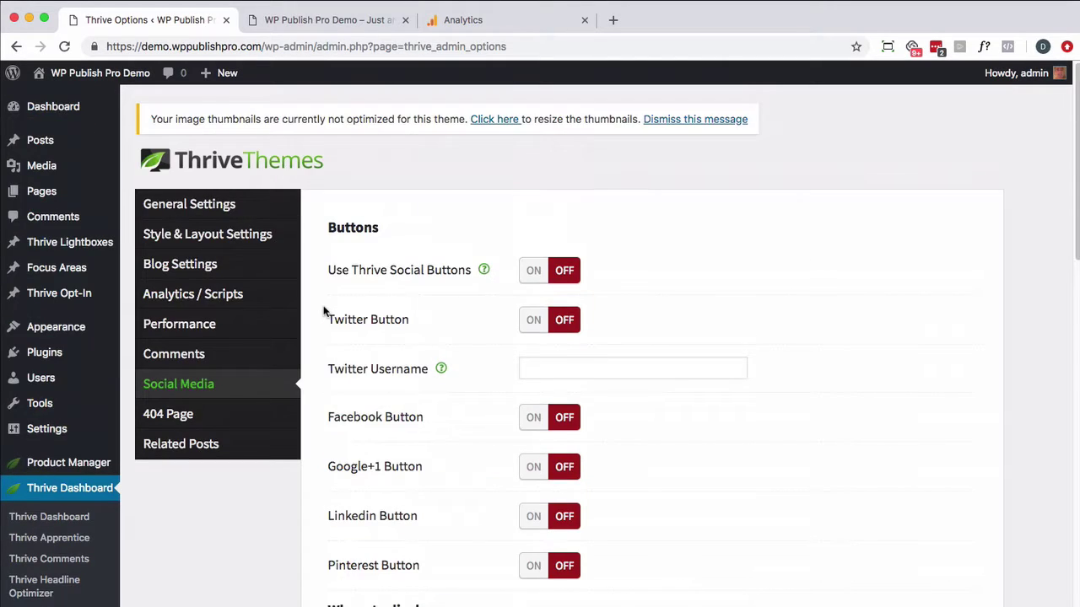
click(207, 414)
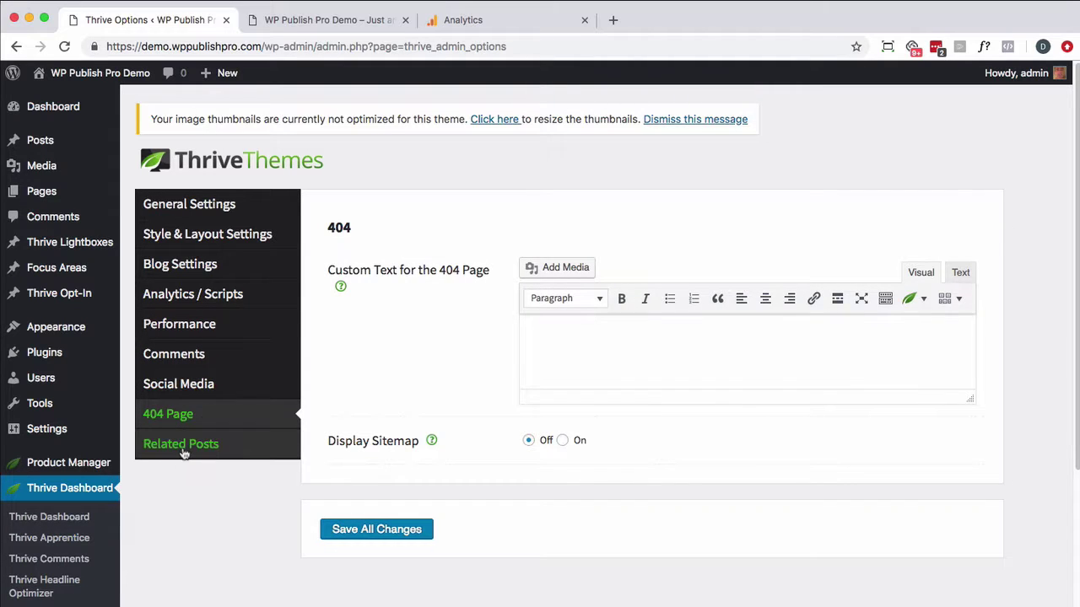
click(184, 452)
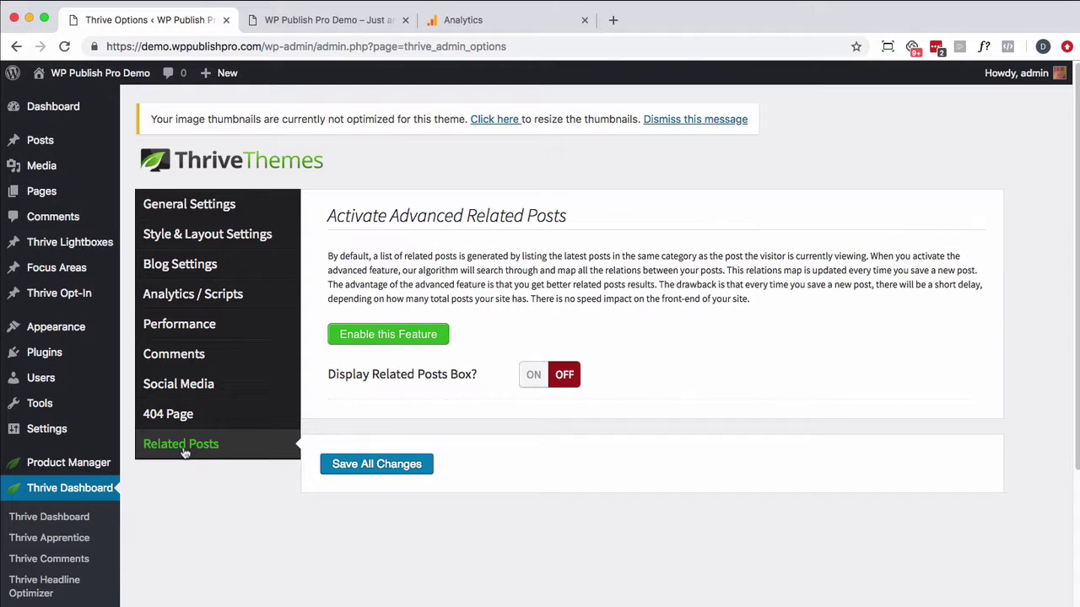
Step: Open the theme's Analytics / Scripts settings, then copy the full Global Site Tag (gtag.js) tracking code from the Google Analytics property
click(187, 304)
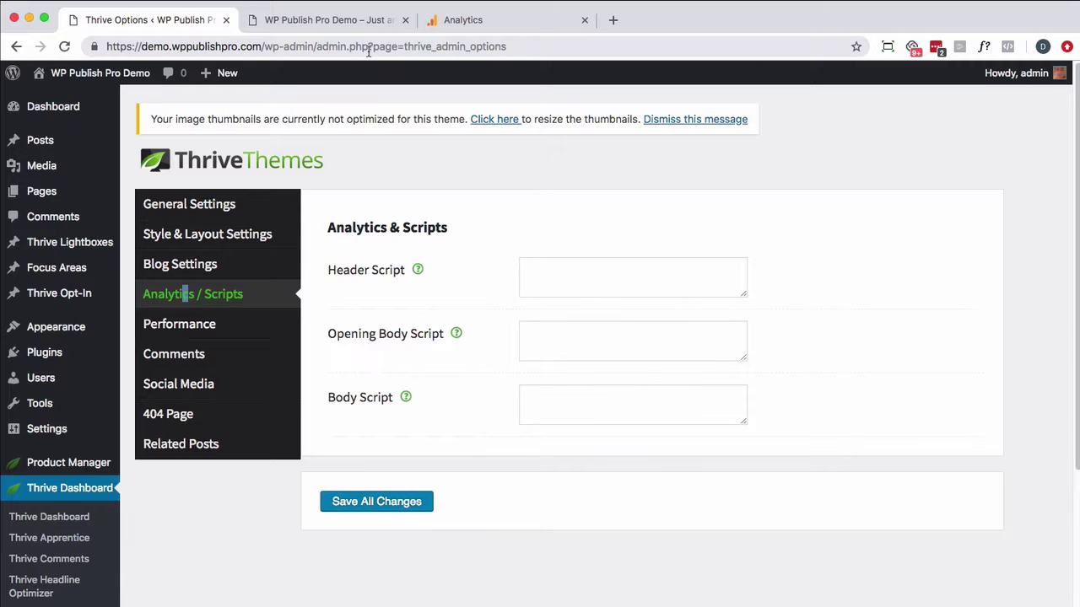
click(453, 31)
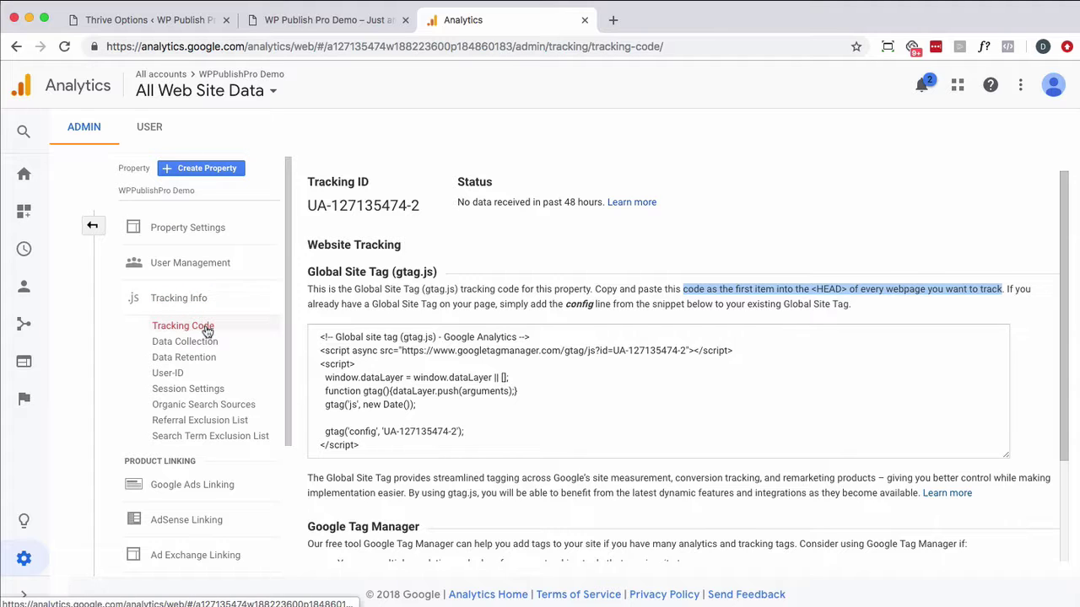
click(335, 377)
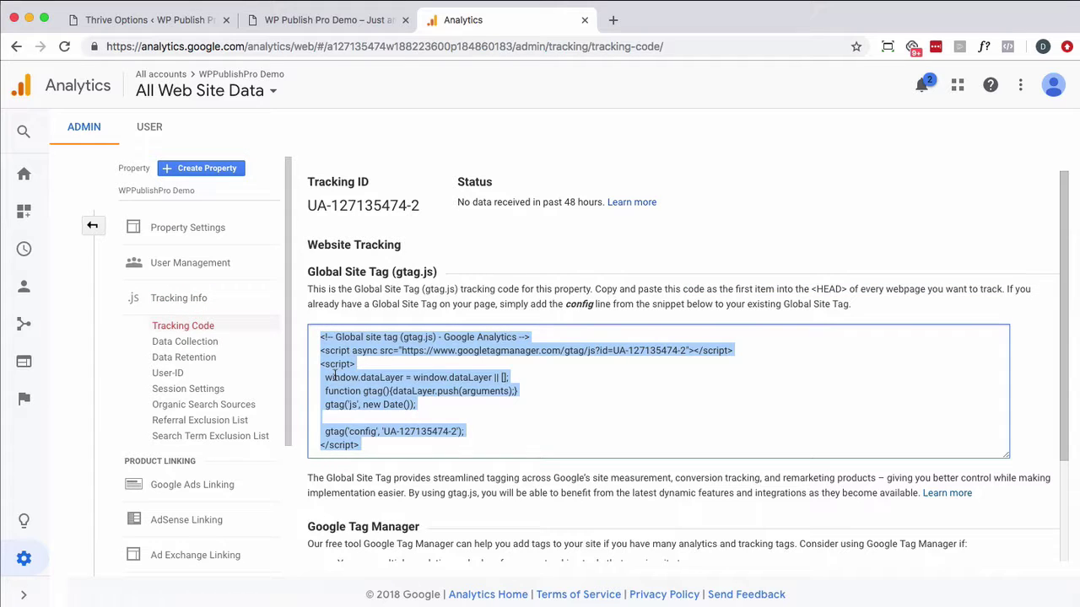
right_click(335, 377)
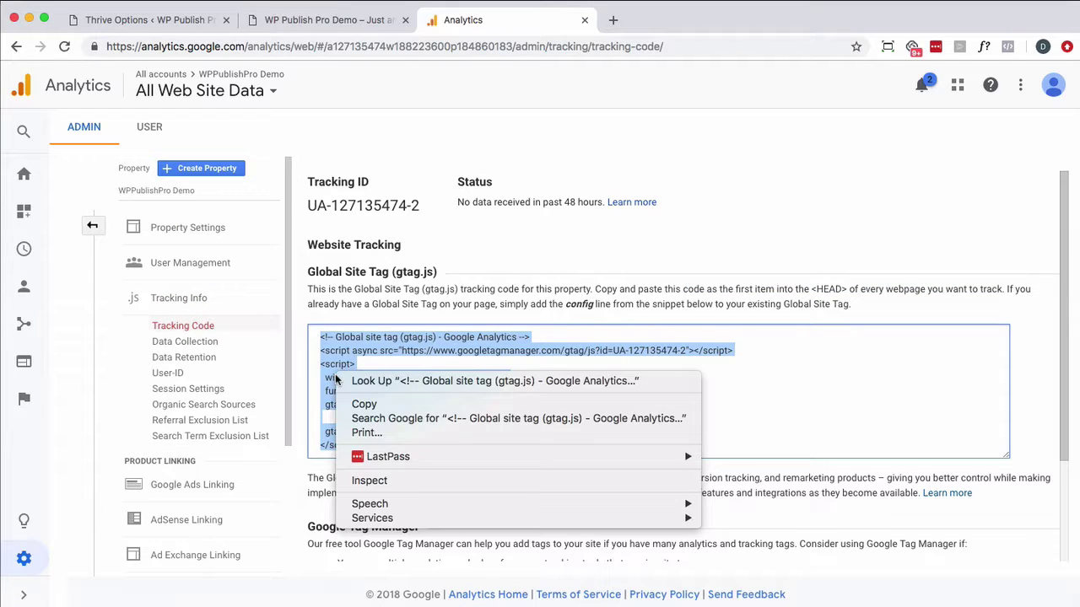
click(374, 404)
click(635, 305)
drag(596, 289, 996, 291)
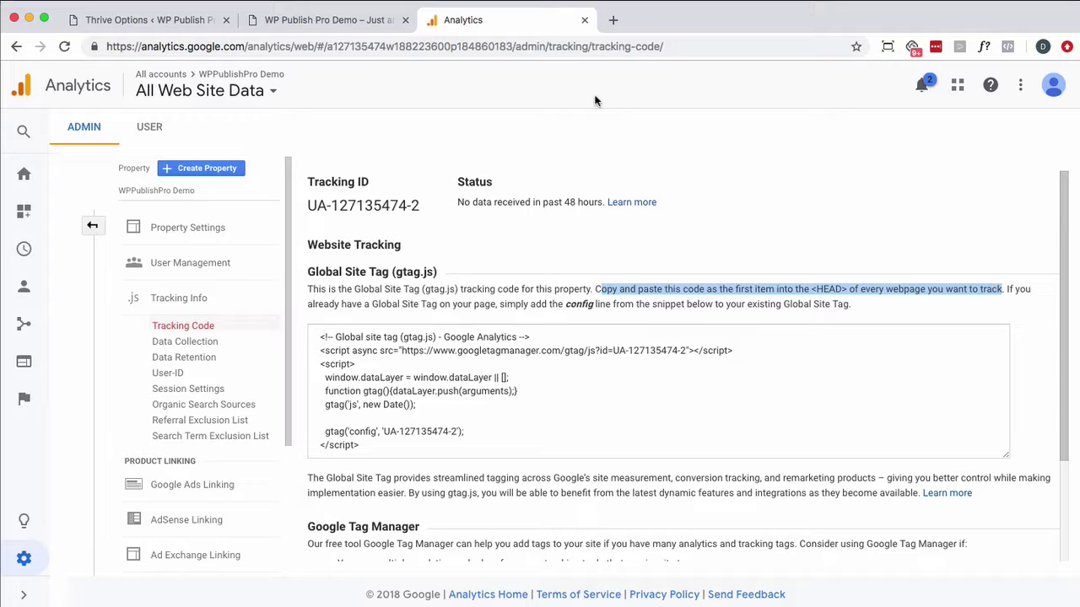
Step: Back in the Thrive theme options, paste the copied tracking code as the Header Script and save all changes
click(329, 27)
click(139, 24)
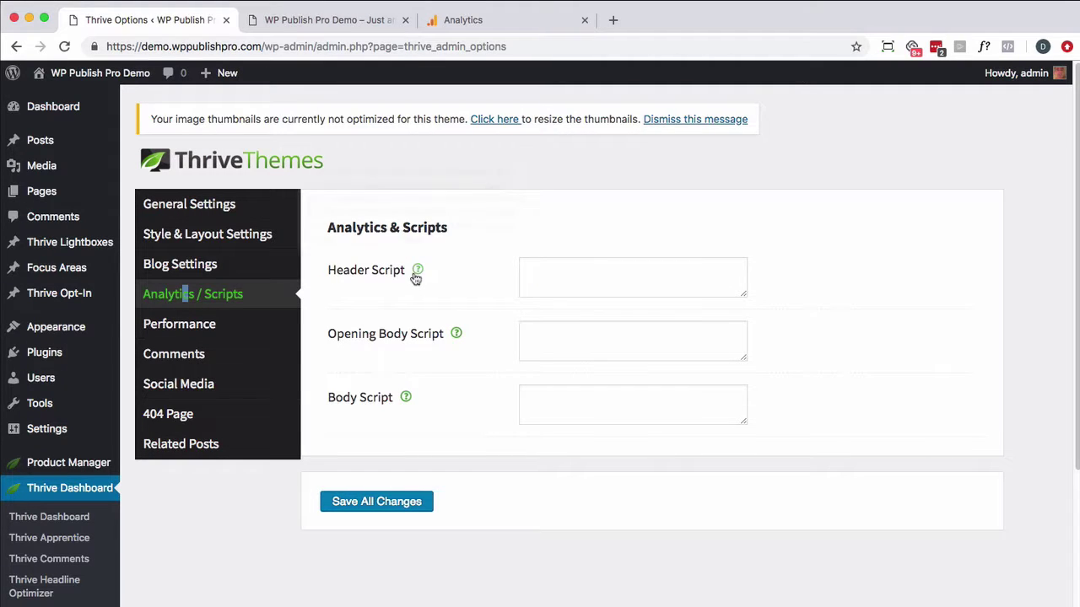
mouse_move(416, 275)
click(534, 277)
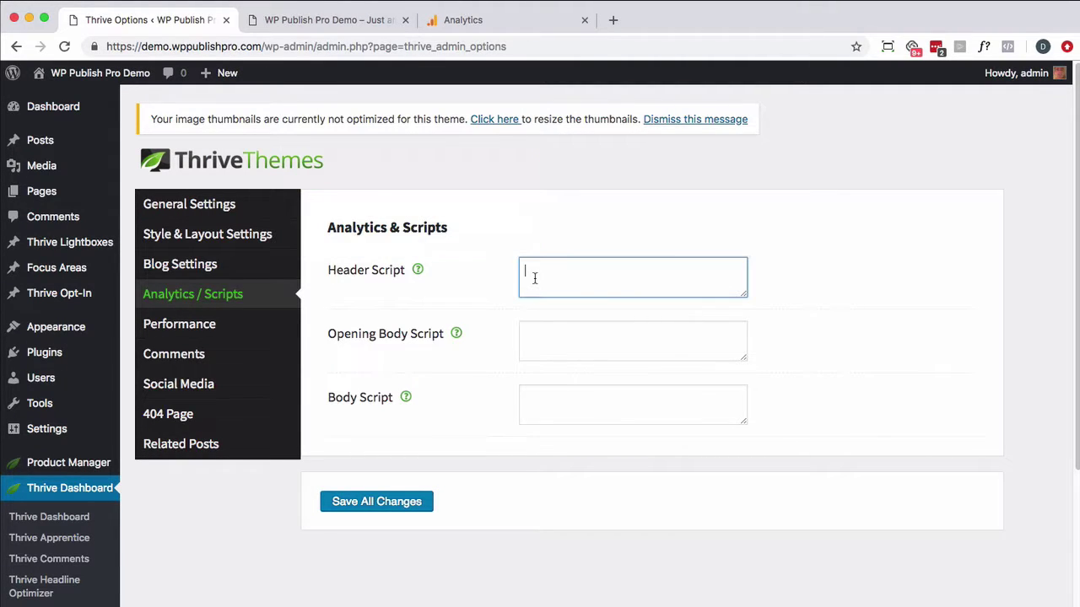
right_click(533, 276)
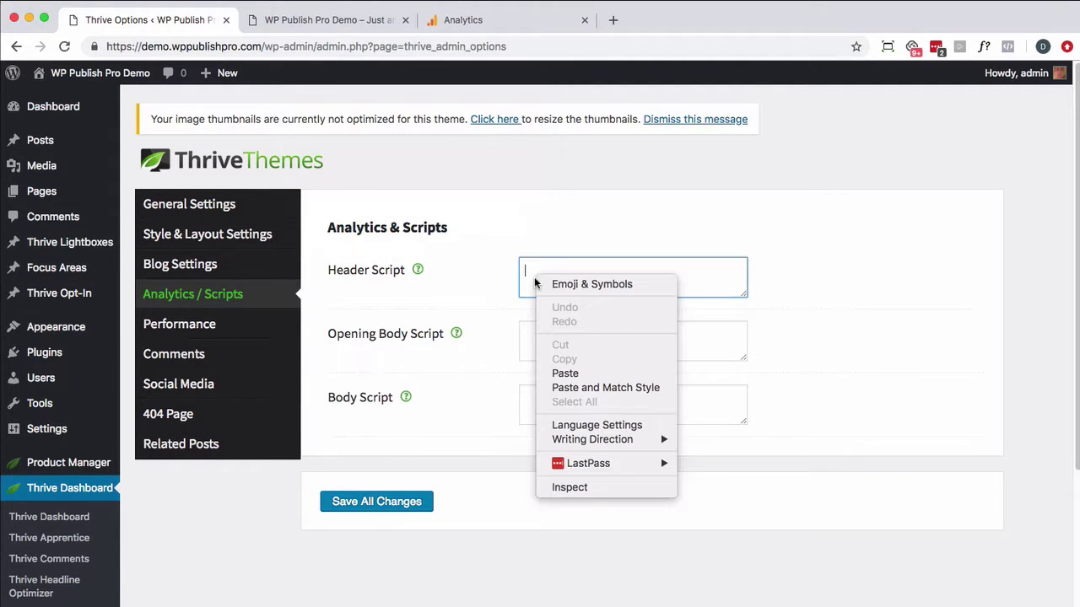
click(563, 375)
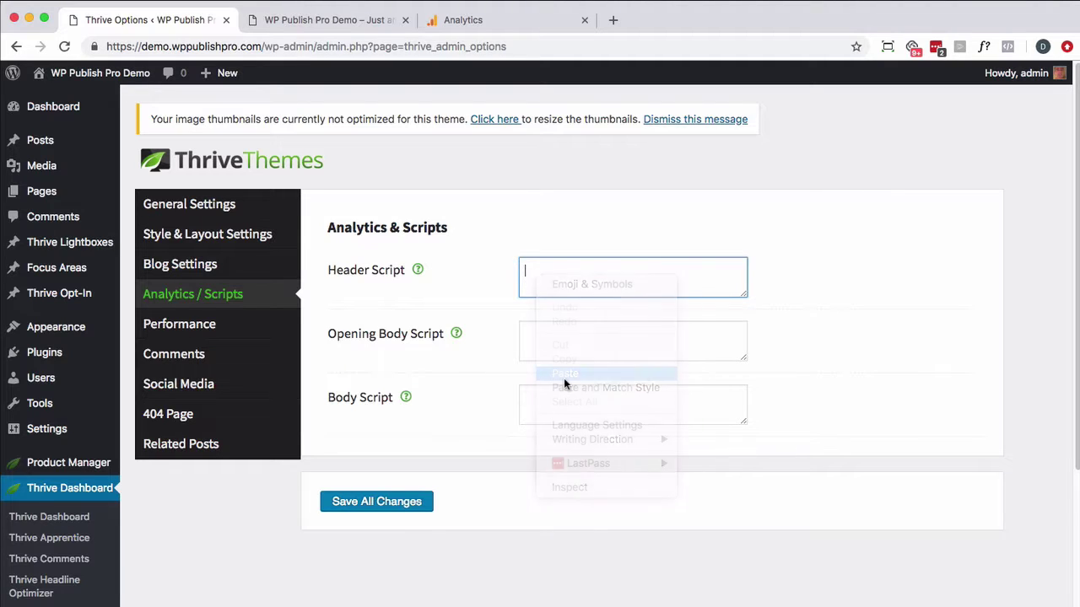
click(360, 506)
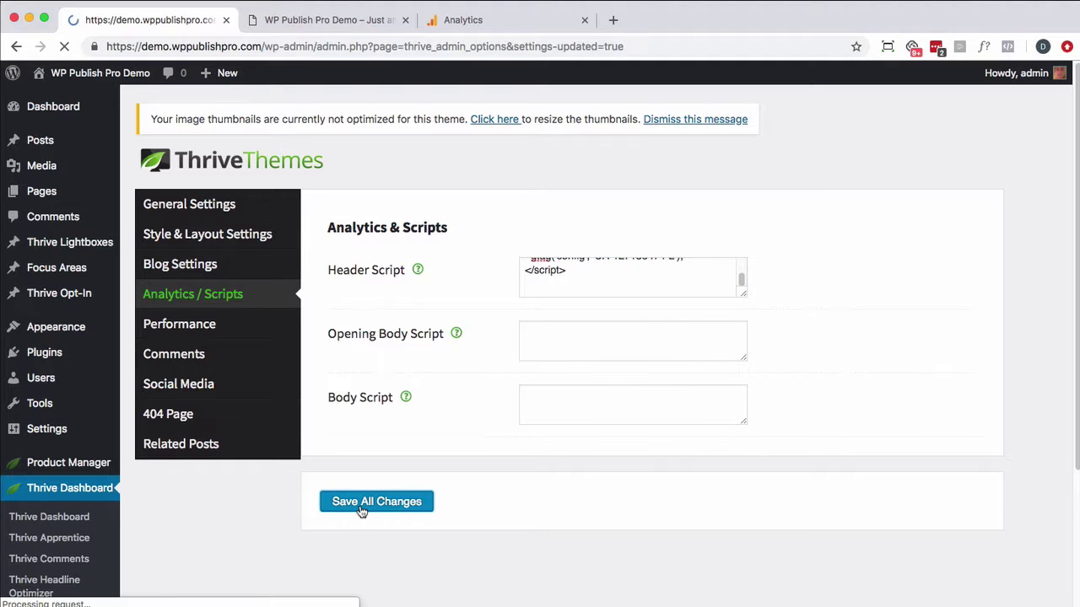